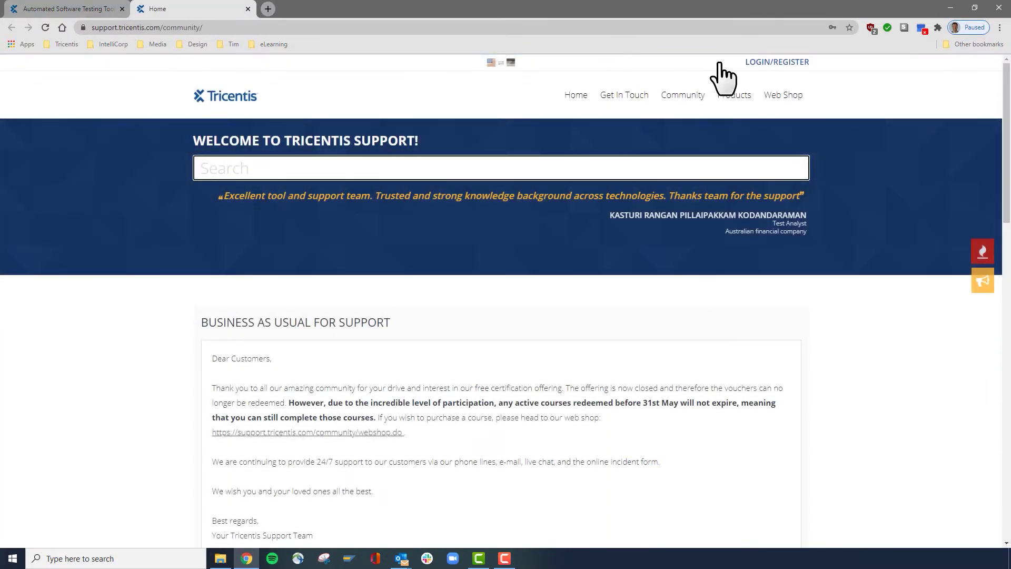
Log in to the Tricentis Support Portal with the autofilled e-mail and password.
left_click(760, 63)
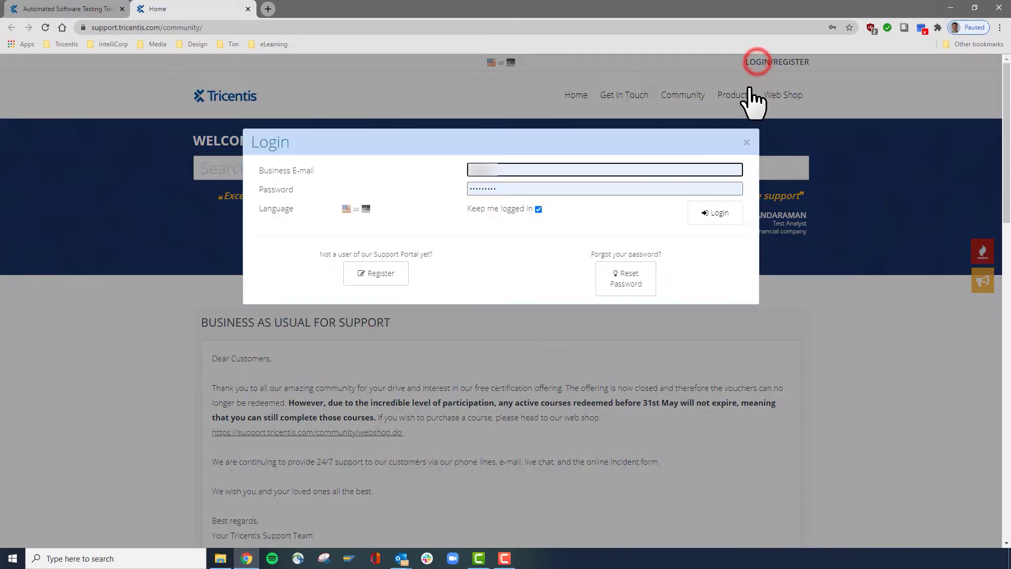
left_click(709, 215)
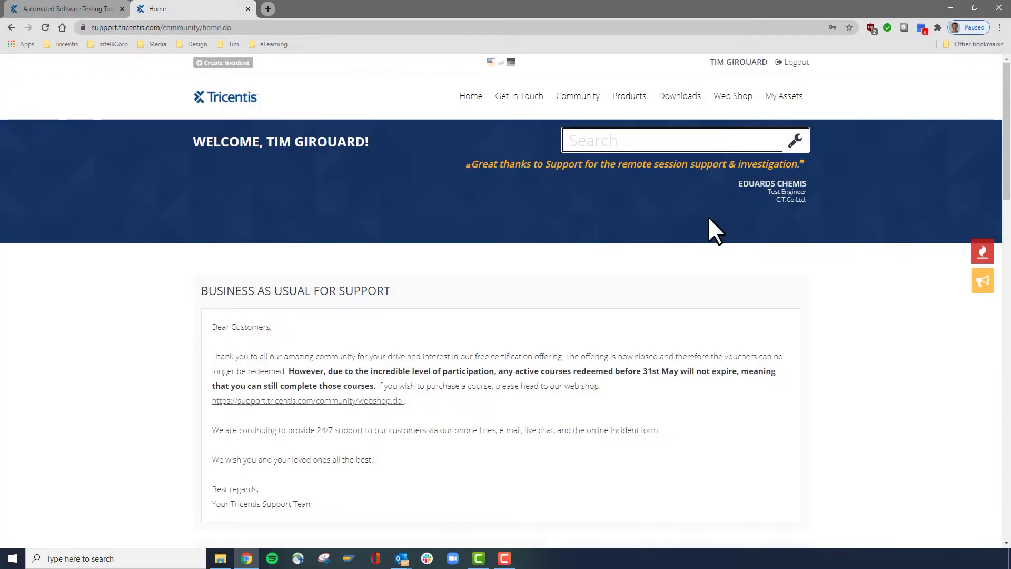
Filter all downloads for LiveCompare and save the LiveCompare 4.0 R2 zip to the Desktop.
left_click(676, 95)
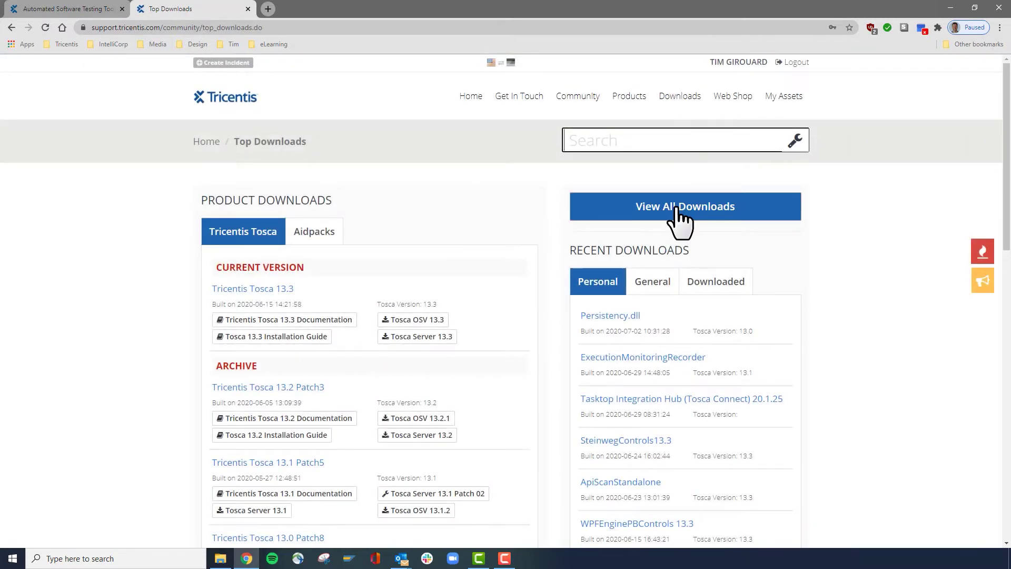
left_click(679, 210)
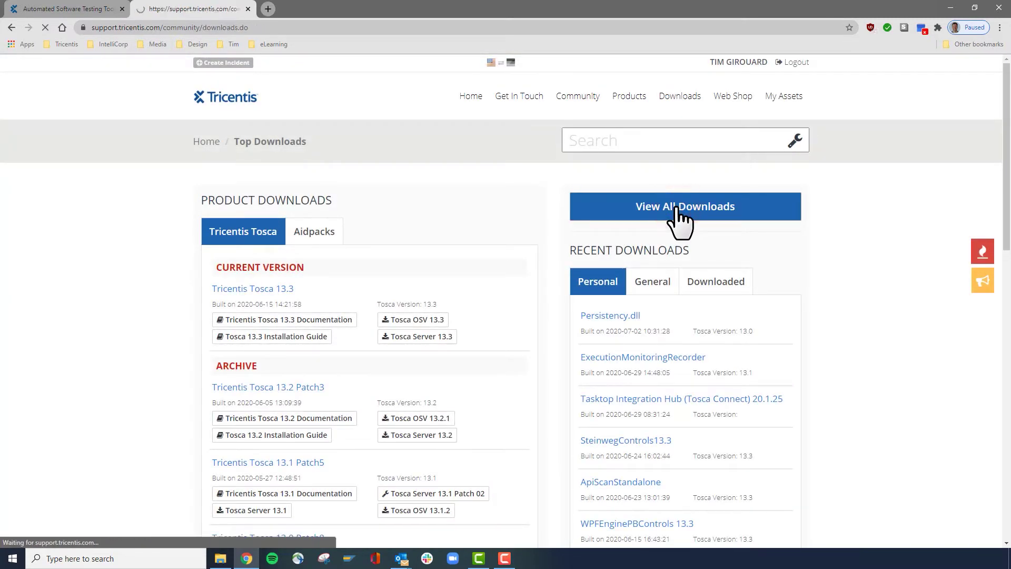
left_click(729, 188)
type("LiveCompare")
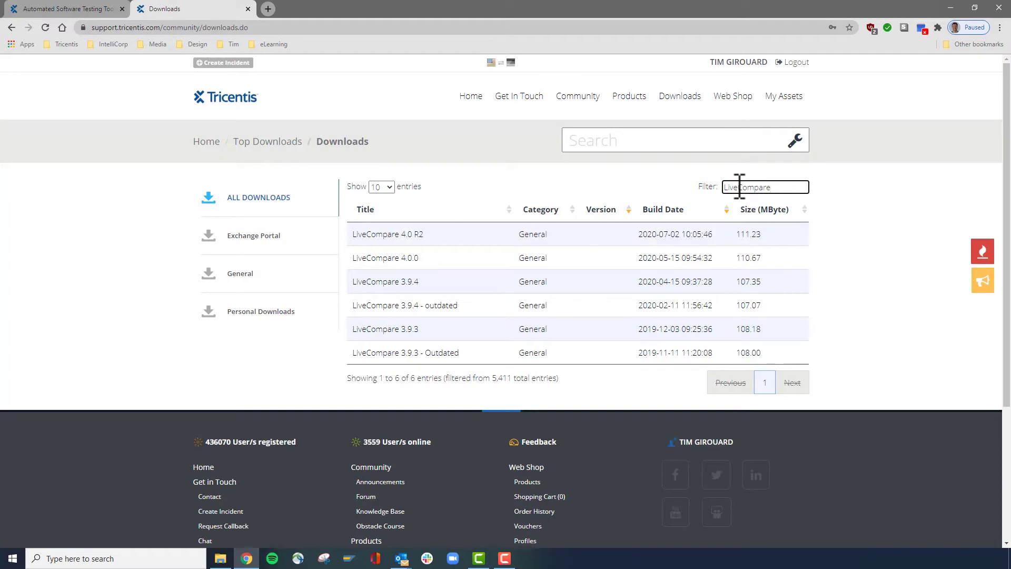
left_click(397, 233)
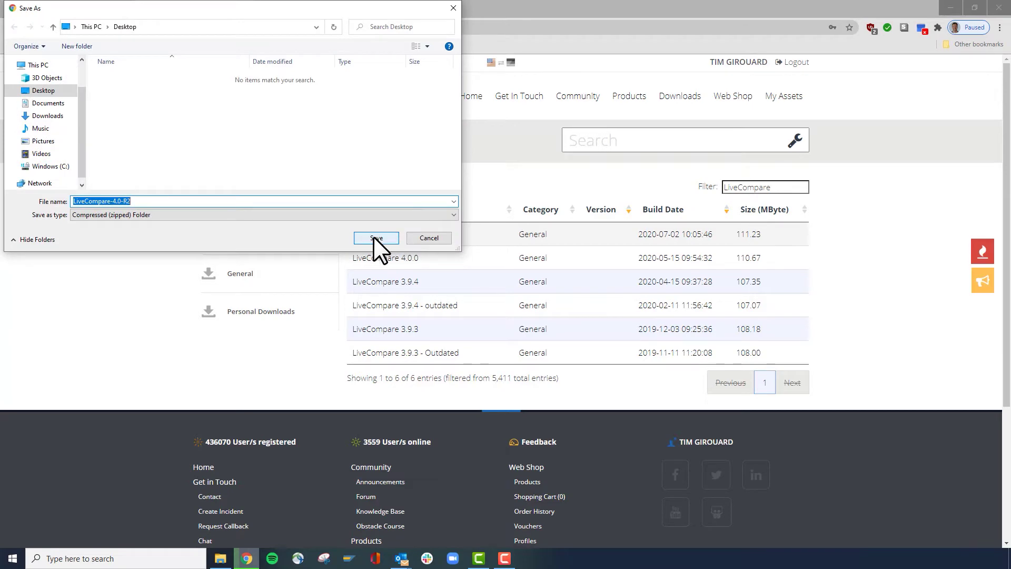
left_click(375, 238)
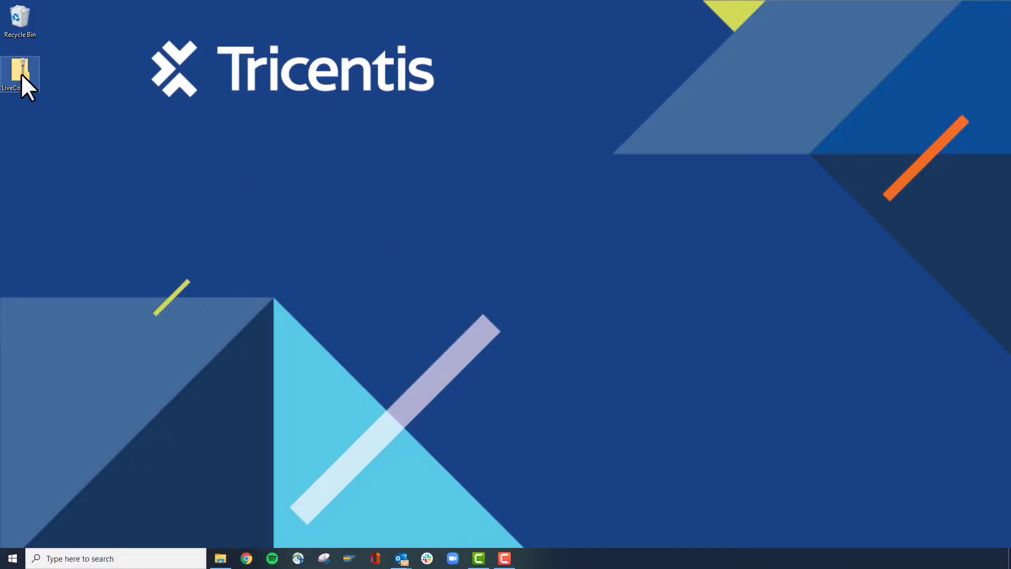
Extract the LiveCompare-4.0-R2 zip on the Desktop and open the extracted folder.
right_click(21, 73)
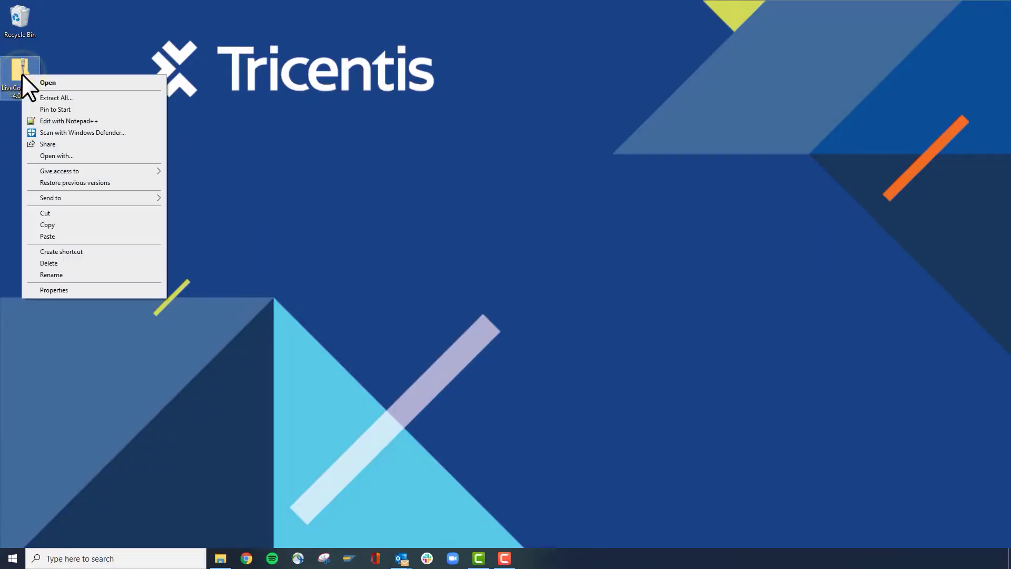
left_click(44, 97)
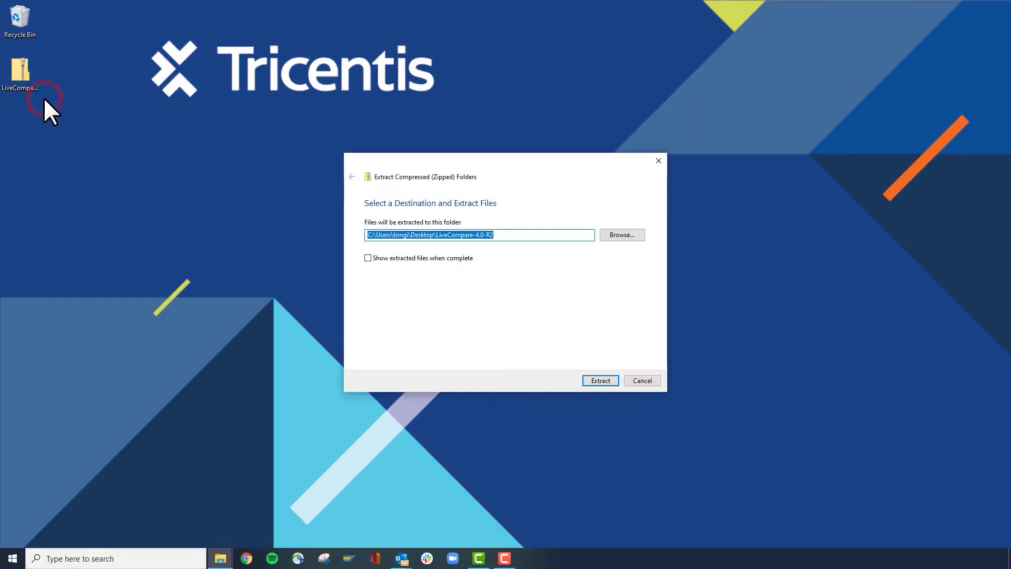
left_click(600, 380)
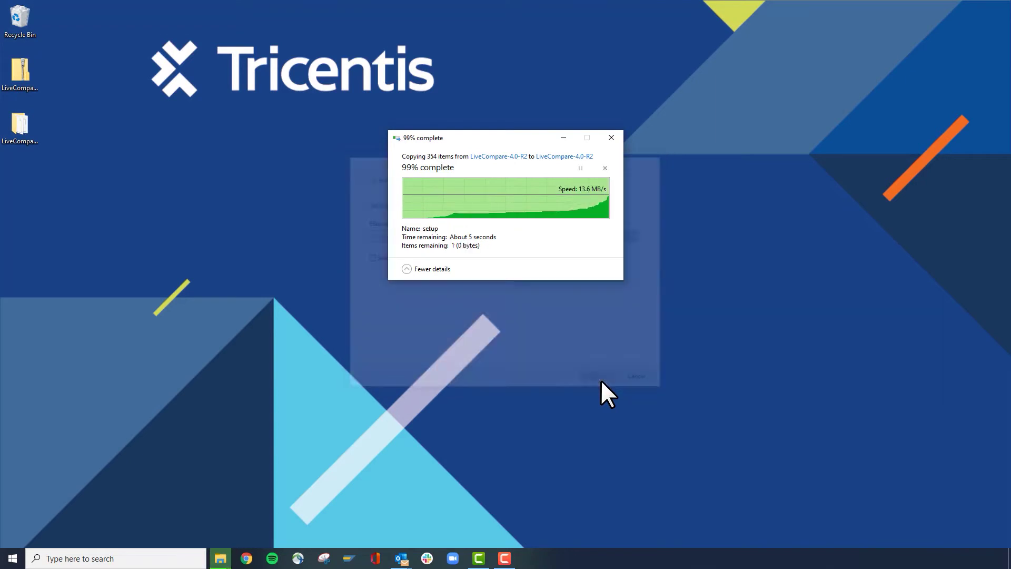
double_click(24, 125)
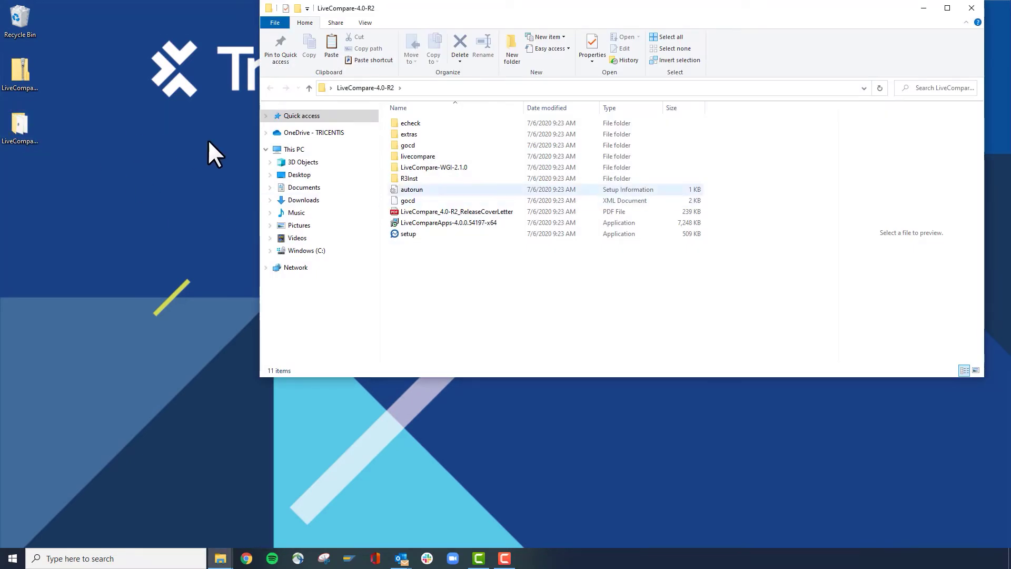
Open the livecompare-installation-configuration-guide from livecompare\documentation in Word.
double_click(419, 157)
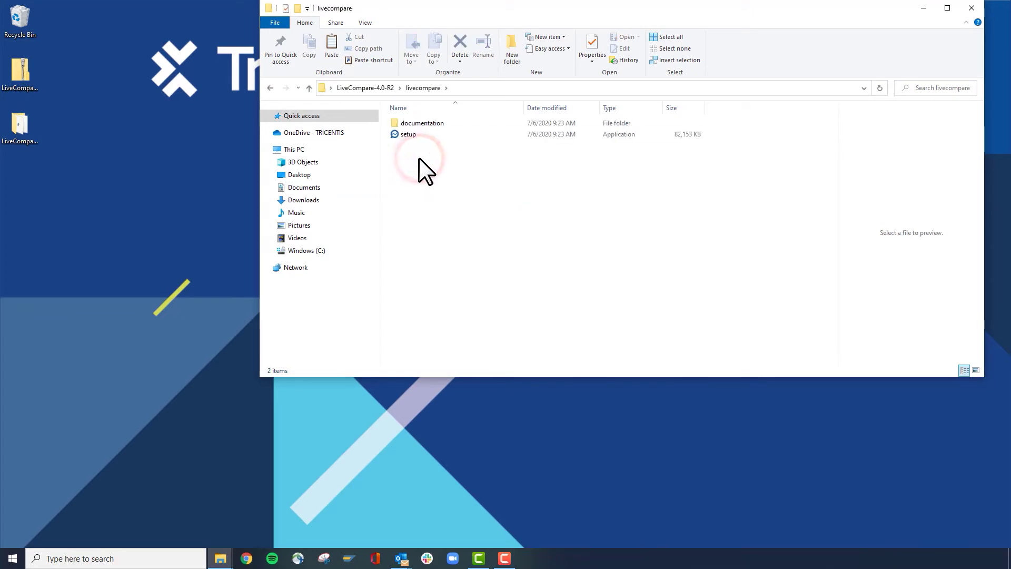
double_click(422, 125)
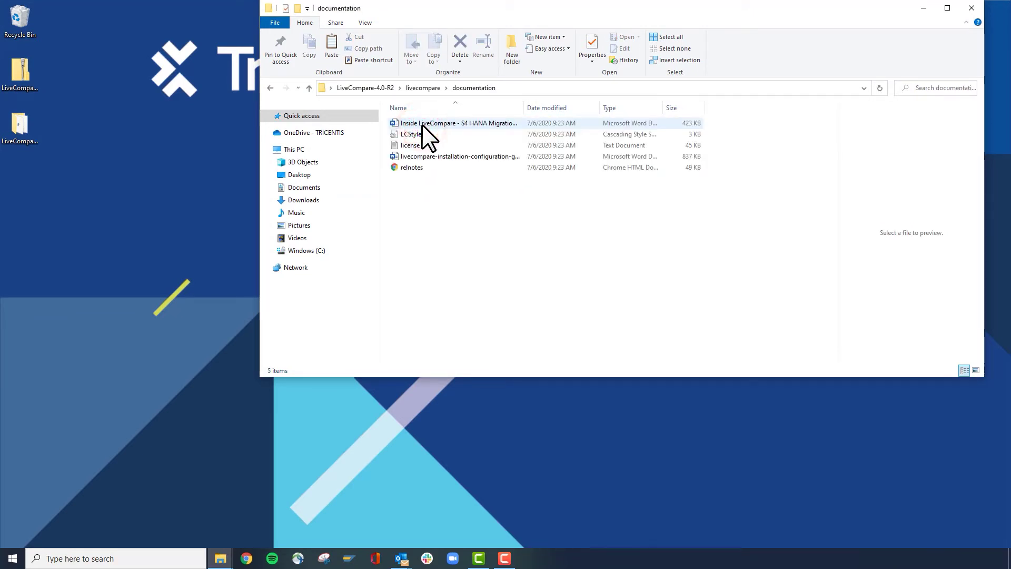
left_click(426, 157)
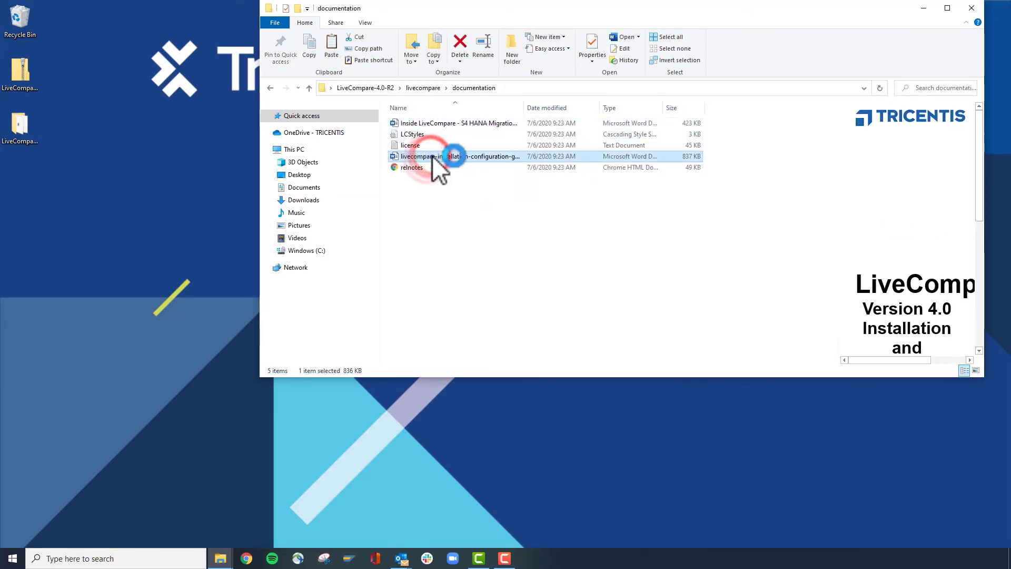
double_click(431, 155)
Enable editing, snap the guide right, and show its Installing LiveCompare section on page 10.
left_click(488, 111)
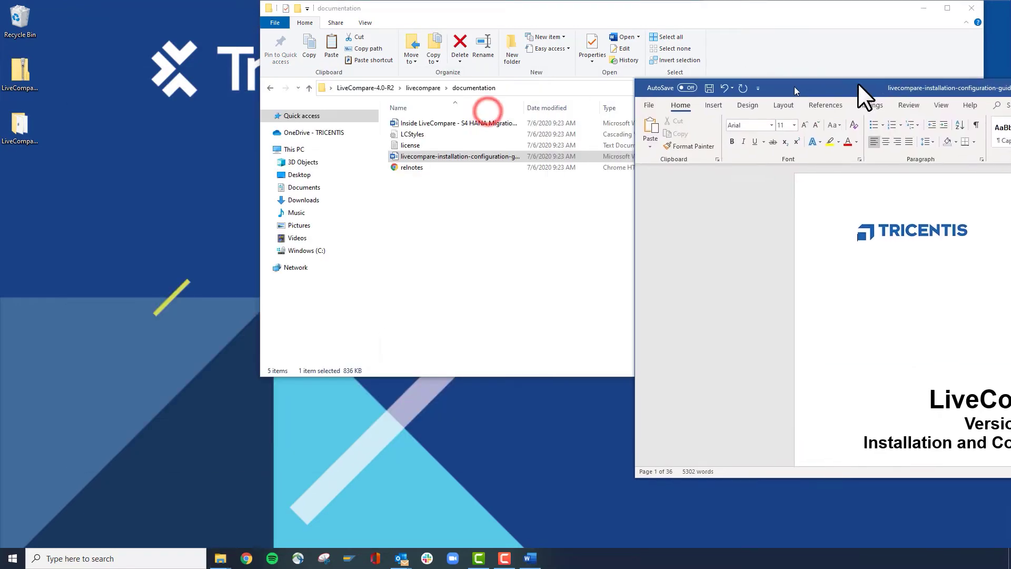
left_click_drag(858, 86, 1010, 87)
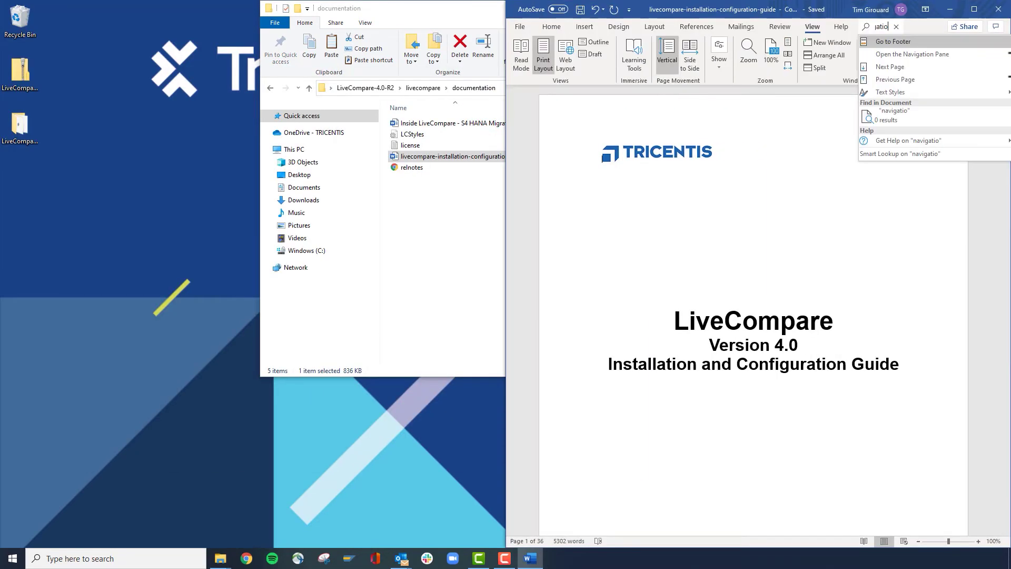
left_click(897, 53)
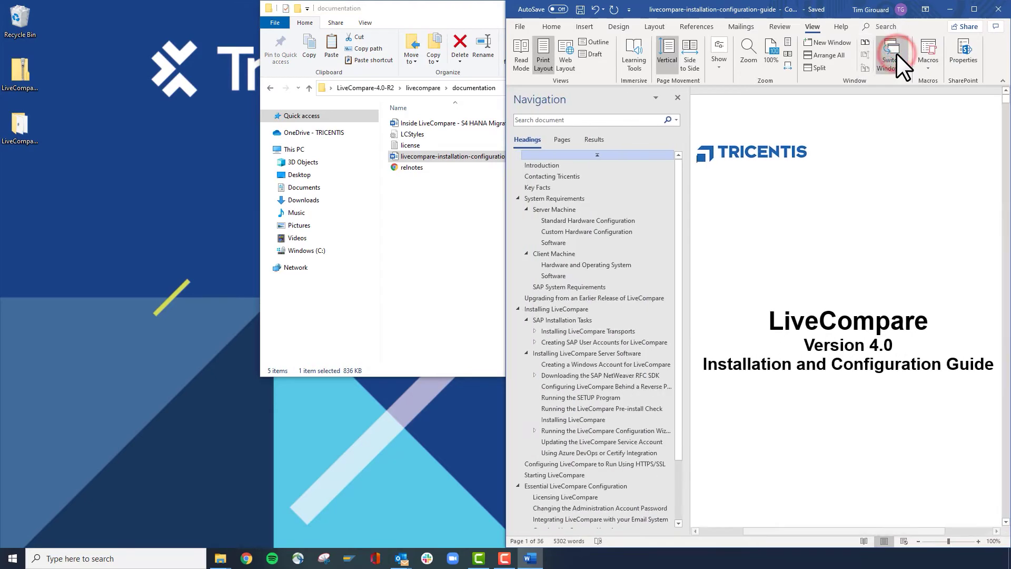
left_click(549, 310)
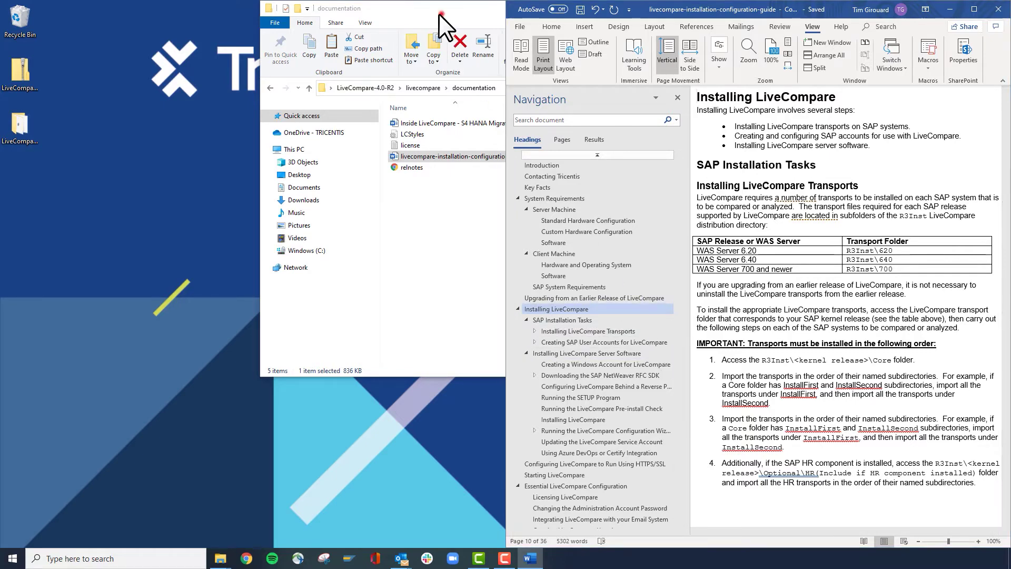
left_click_drag(443, 9, 2, 46)
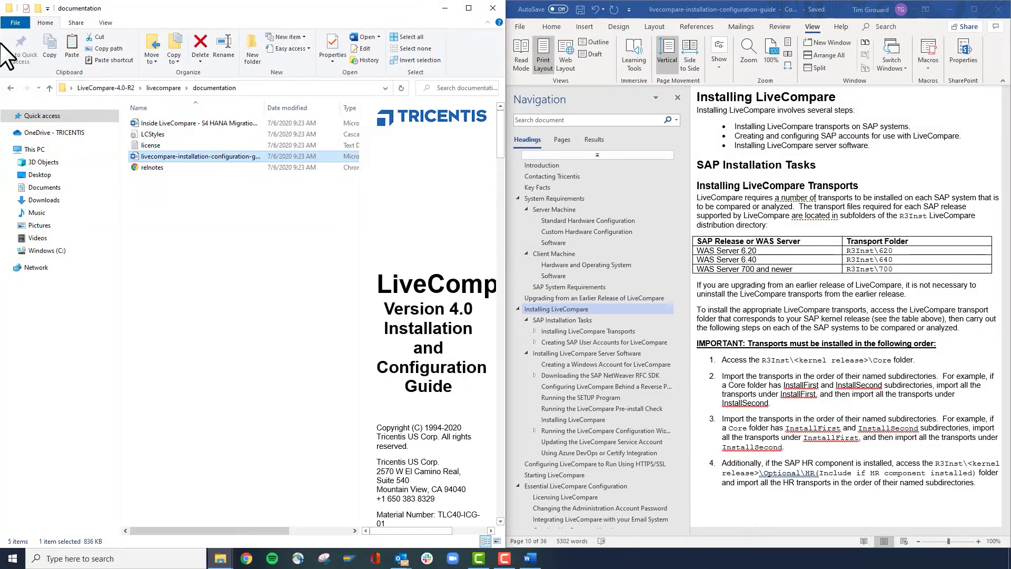
Browse into R3Inst\700\Core\InstallFirst to show the K900693 and R900693 transport files.
left_click(107, 86)
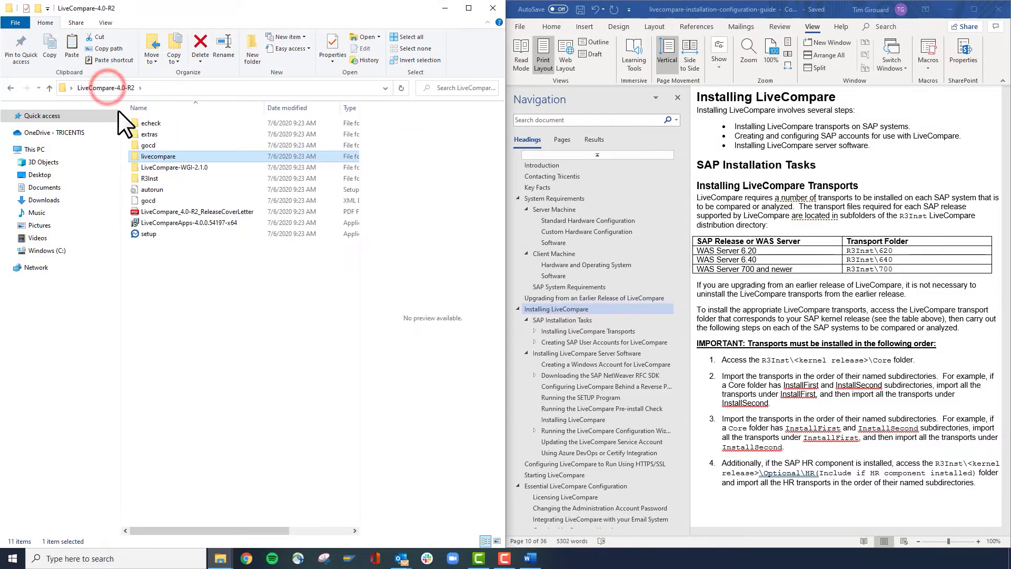
double_click(148, 177)
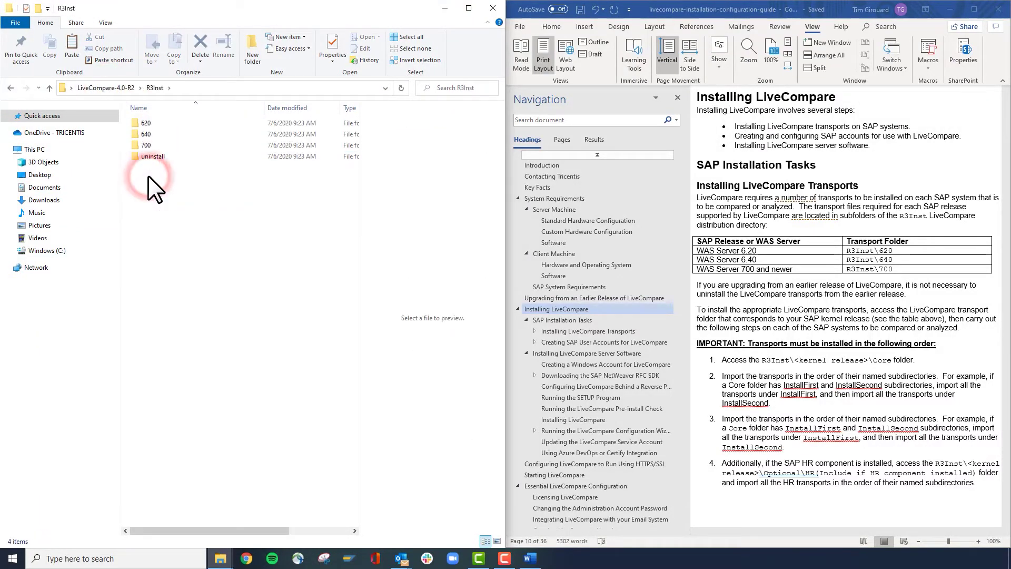
double_click(145, 146)
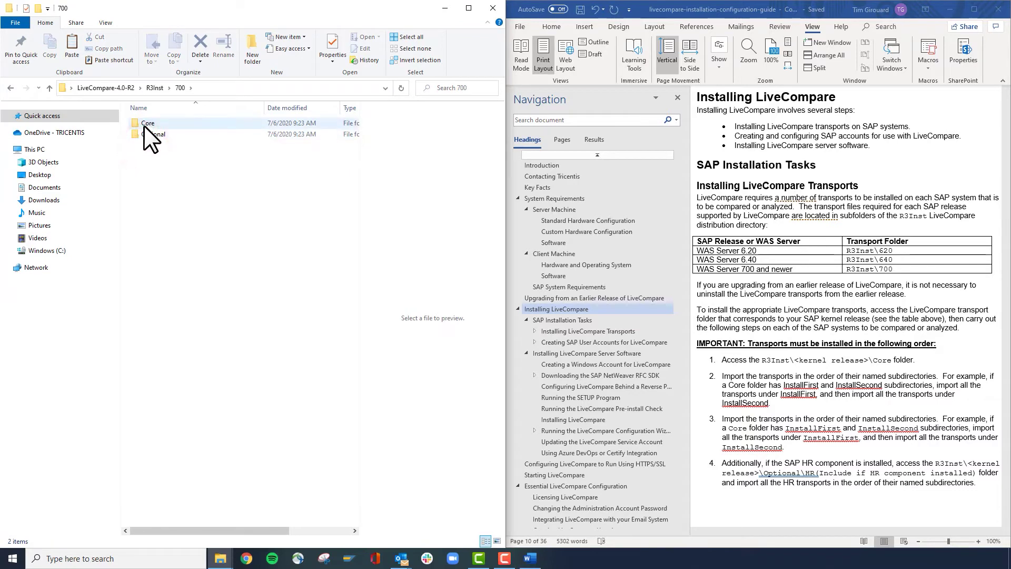
double_click(144, 124)
double_click(147, 124)
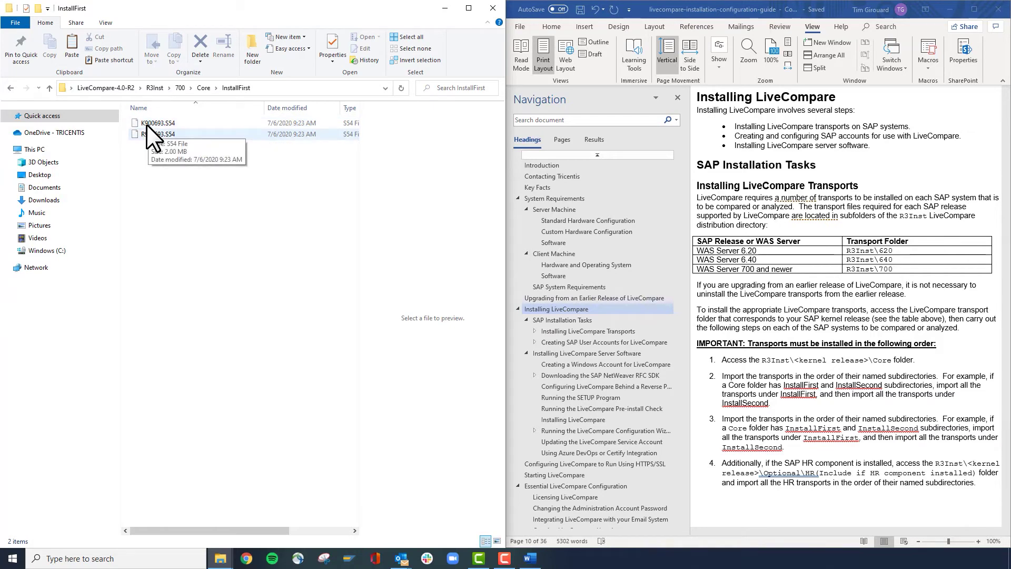
left_click(533, 342)
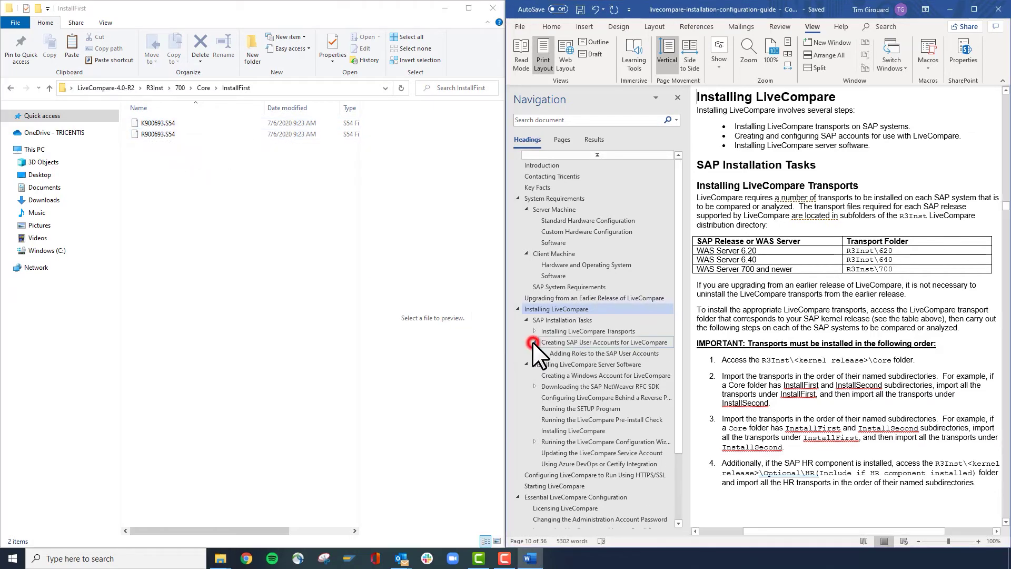
Go to the guide's 'Creating SAP User Accounts for LiveCompare' heading.
left_click(568, 344)
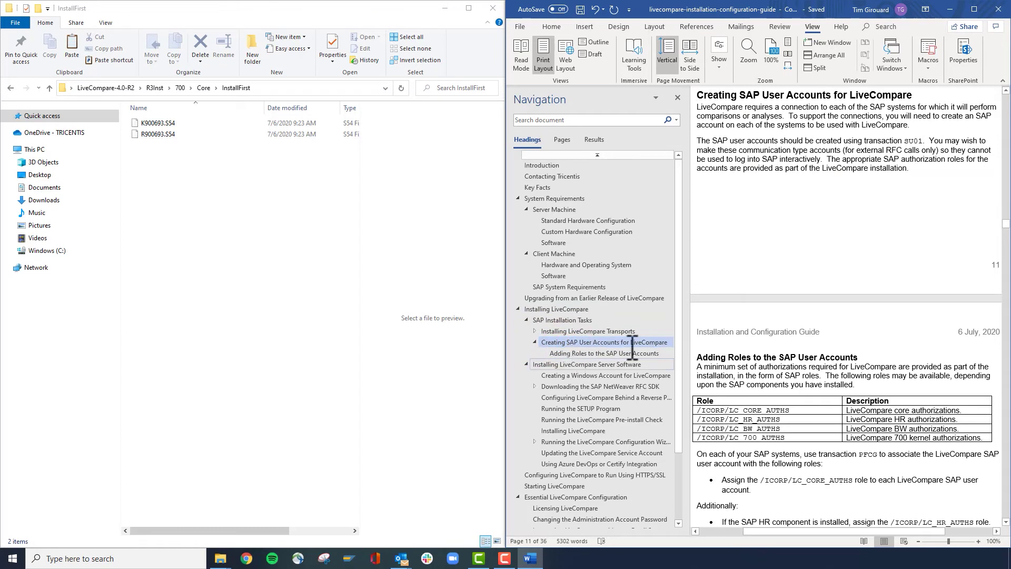
mouse_move(777, 357)
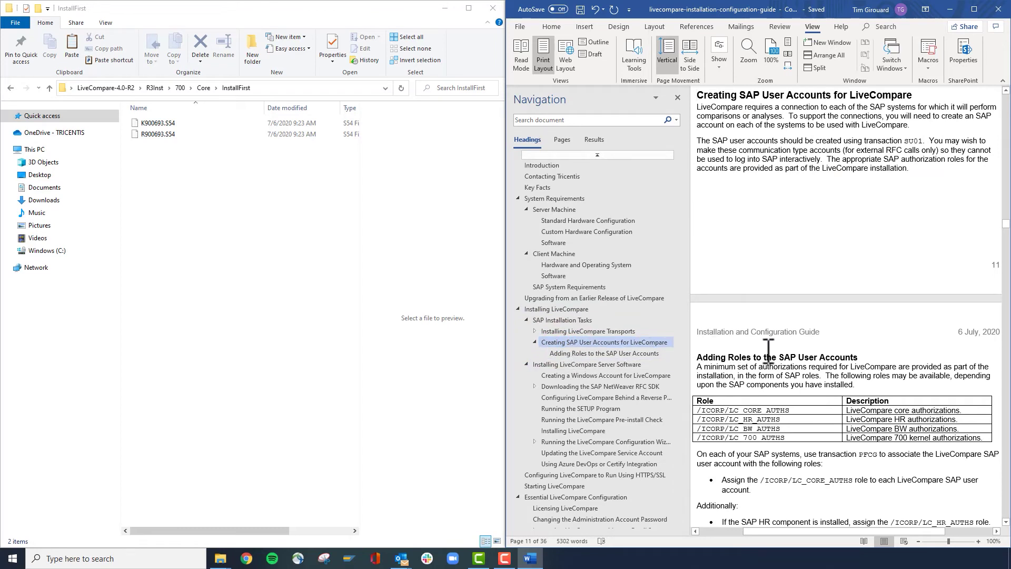
scroll(769, 350, "down", 5)
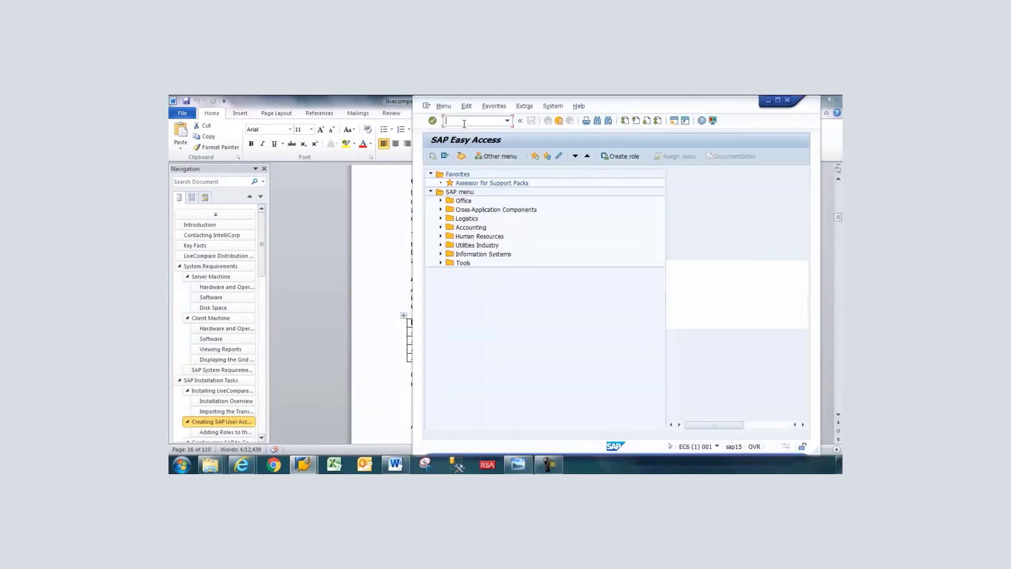
Open user LCUSER for change in transaction SU01.
left_click(464, 124)
type("1")
key("Return")
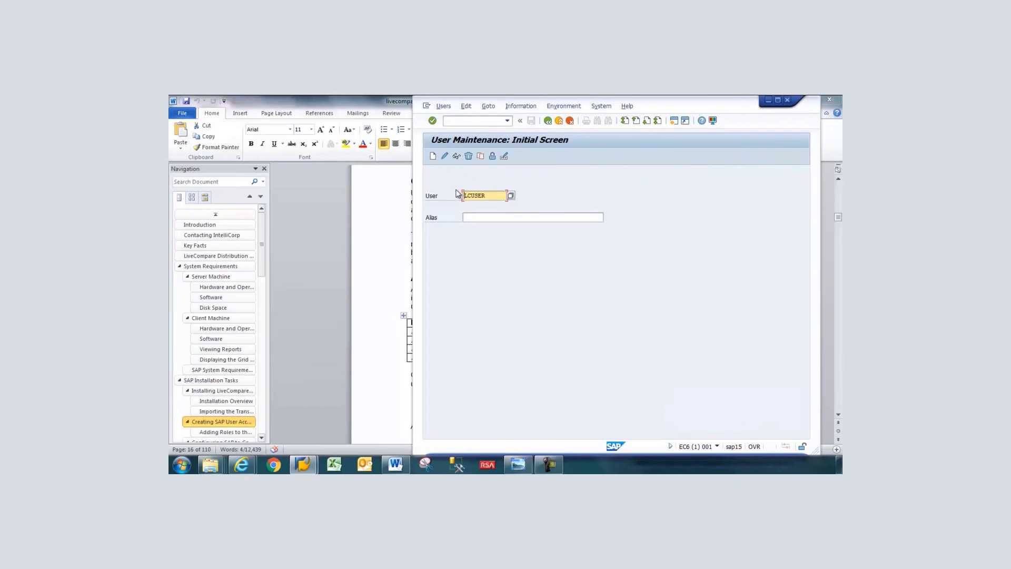
left_click(445, 156)
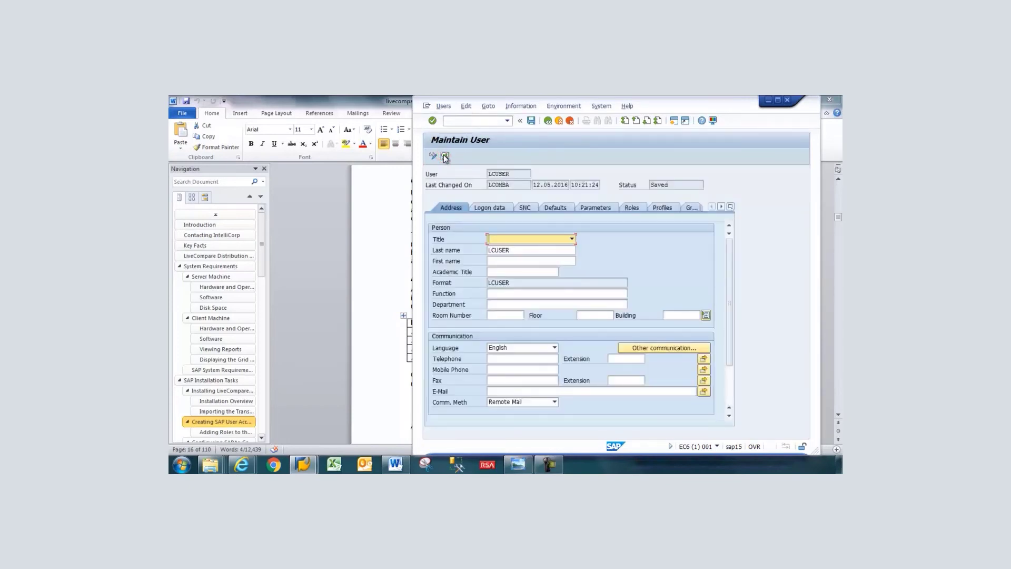
key("Tab")
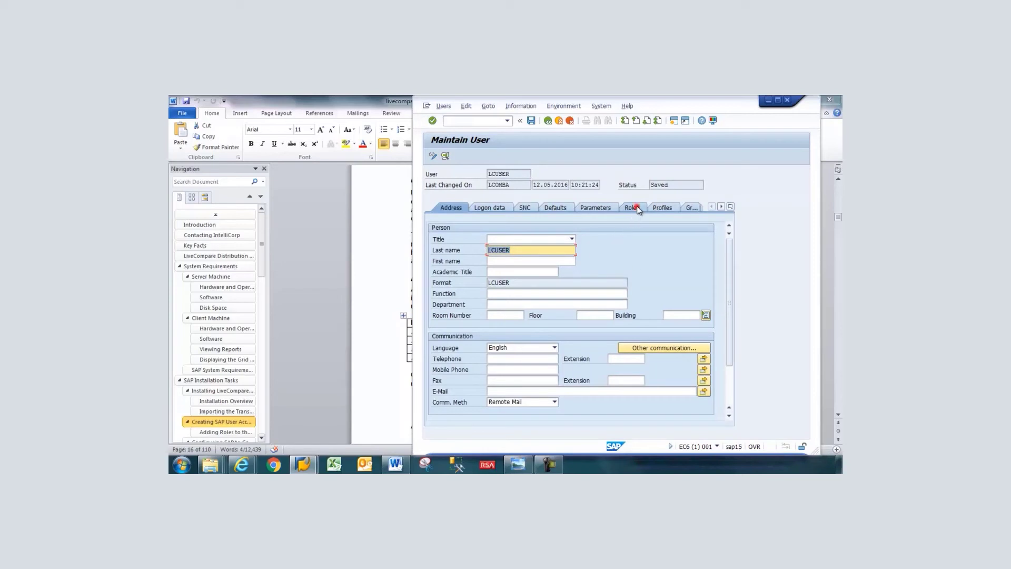
Show LCUSER's Roles tab and select the /ICORP/LC_700_AUTHS and /ICORP/LC_CORE_AUTHS roles.
left_click(633, 208)
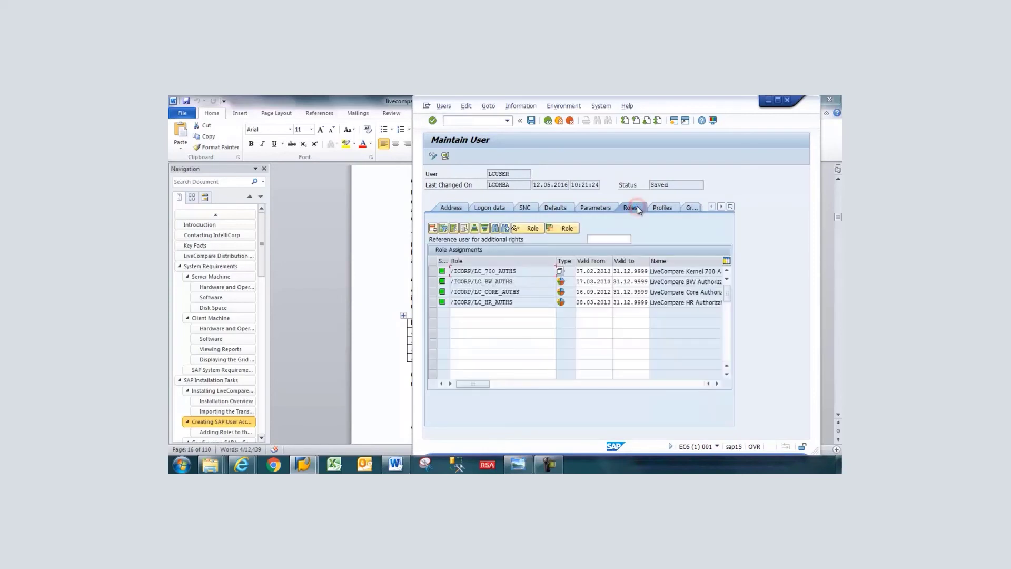
left_click(433, 271)
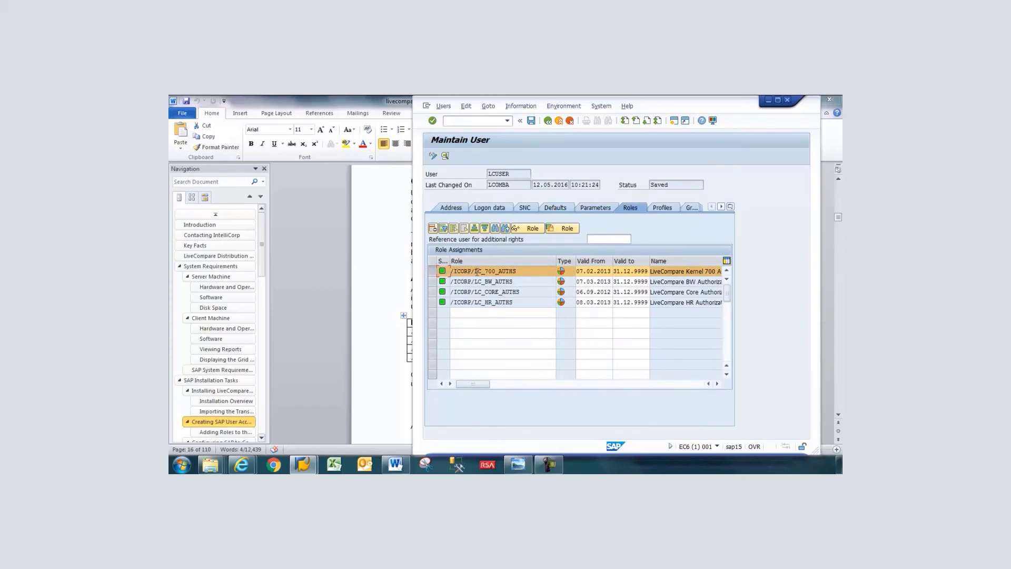
left_click(432, 291, "ctrl")
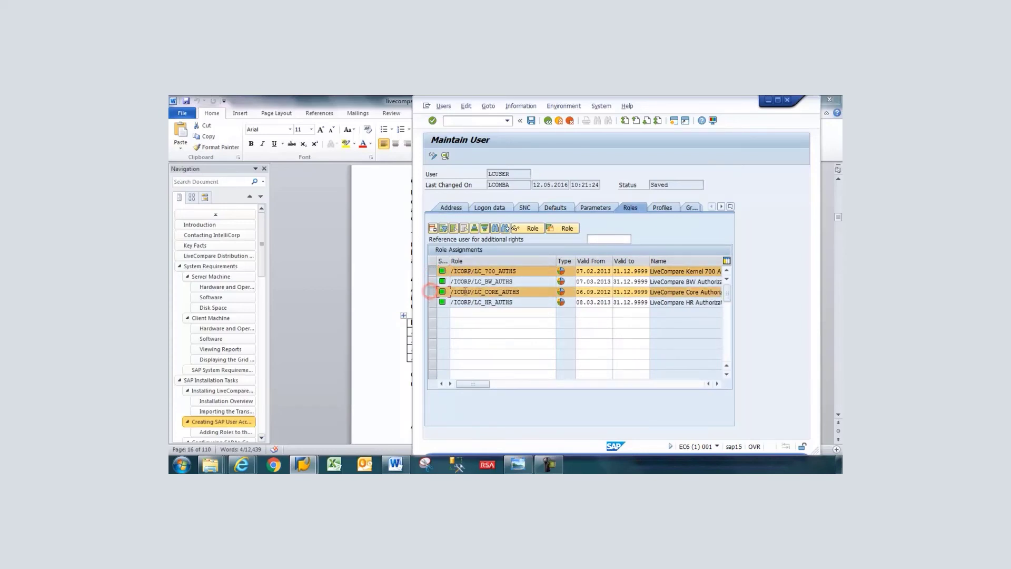